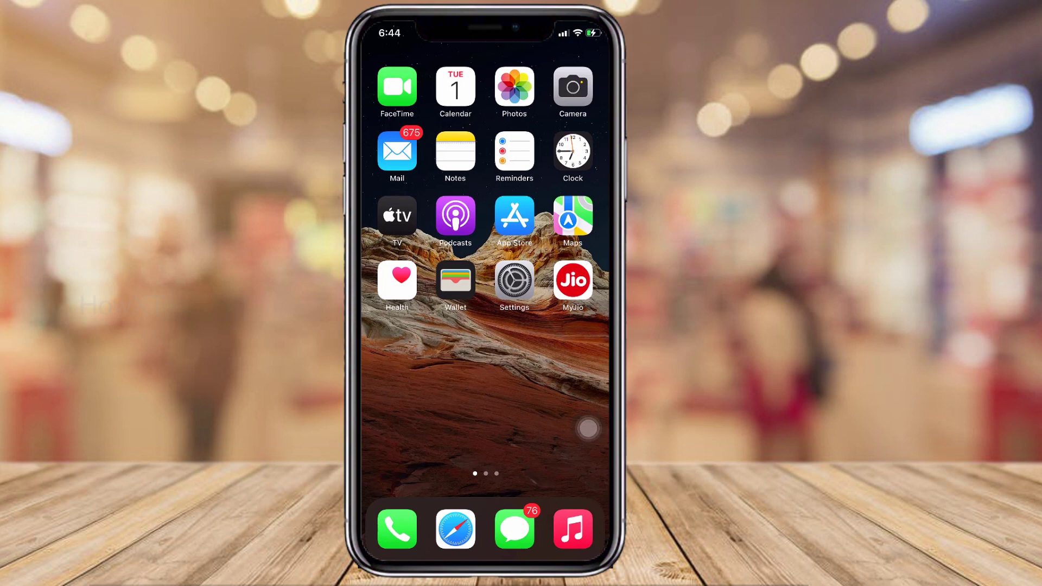
- Get Word from the App Store and pass setup, declining data sharing, notifications and the premium trial
left_click(514, 216)
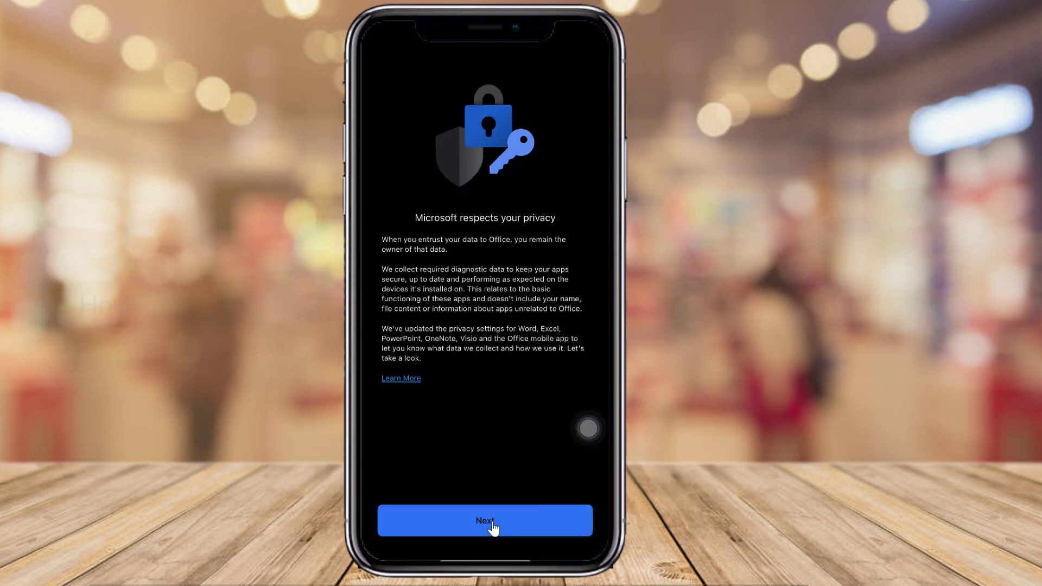
left_click(494, 528)
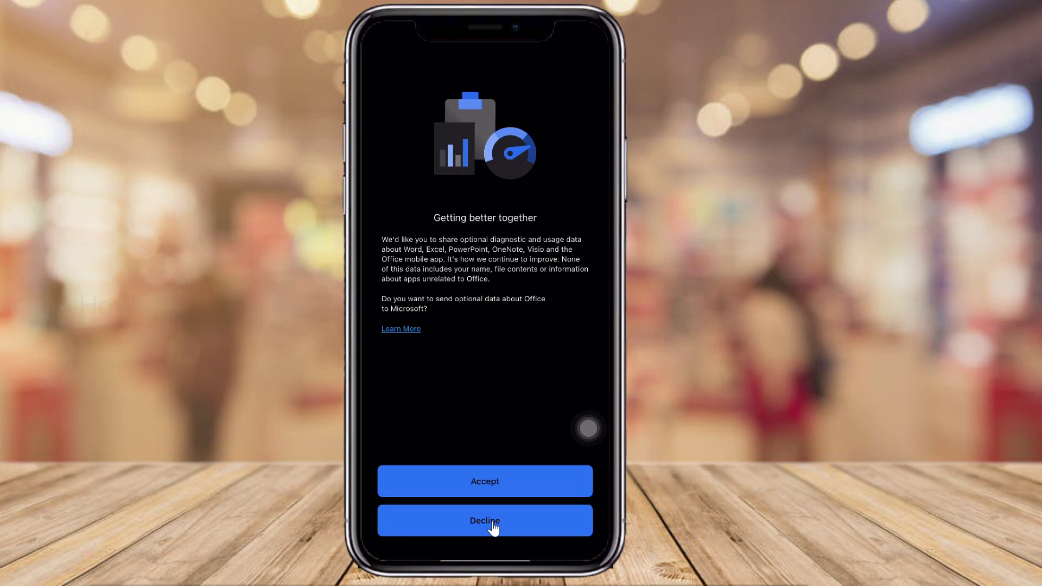
left_click(493, 528)
left_click(493, 527)
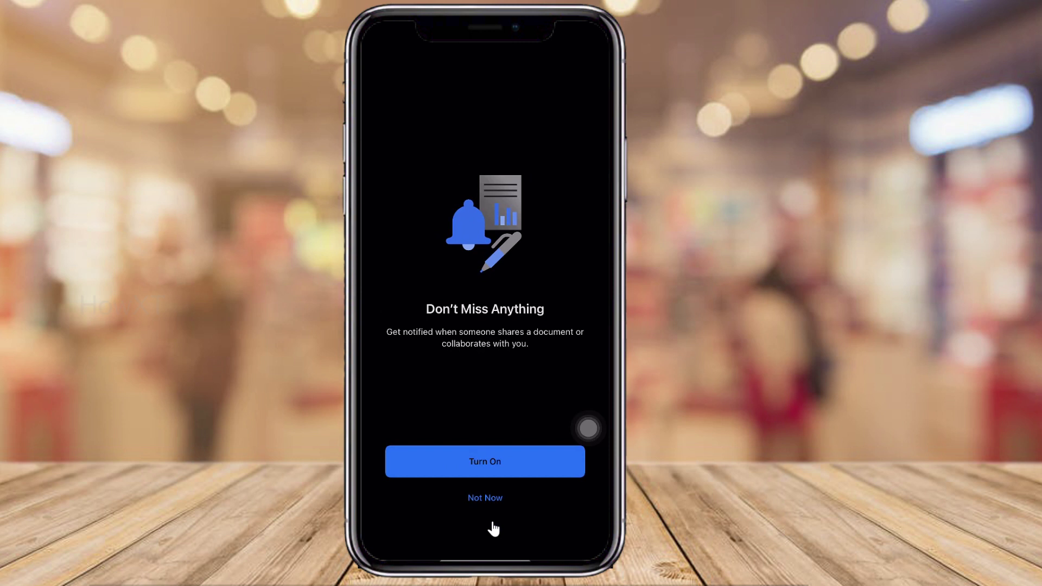
left_click(493, 528)
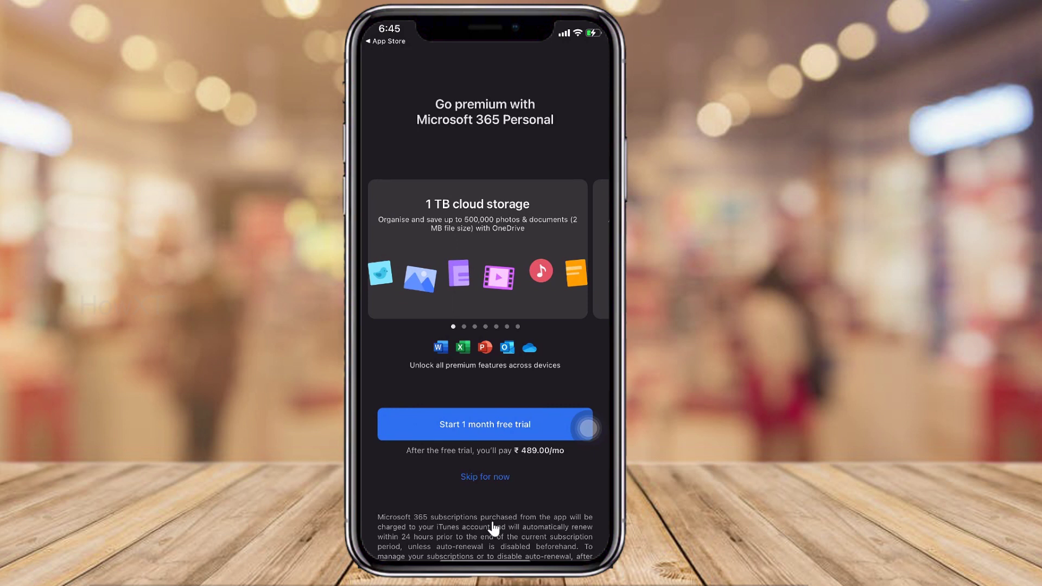
left_click(486, 480)
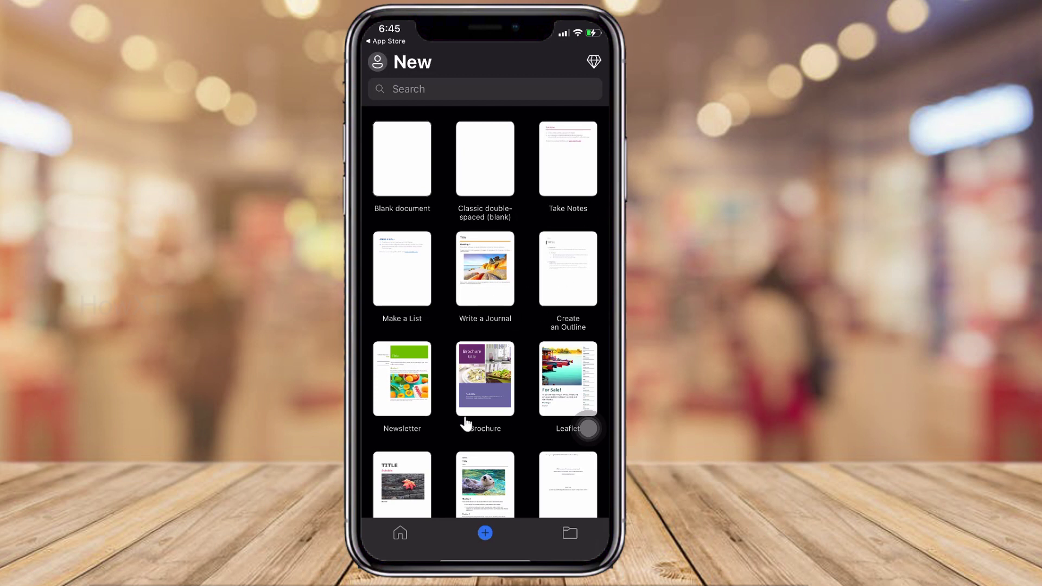
- Browse the New templates grid and create a Blank document
scroll(531, 355, "down", 3)
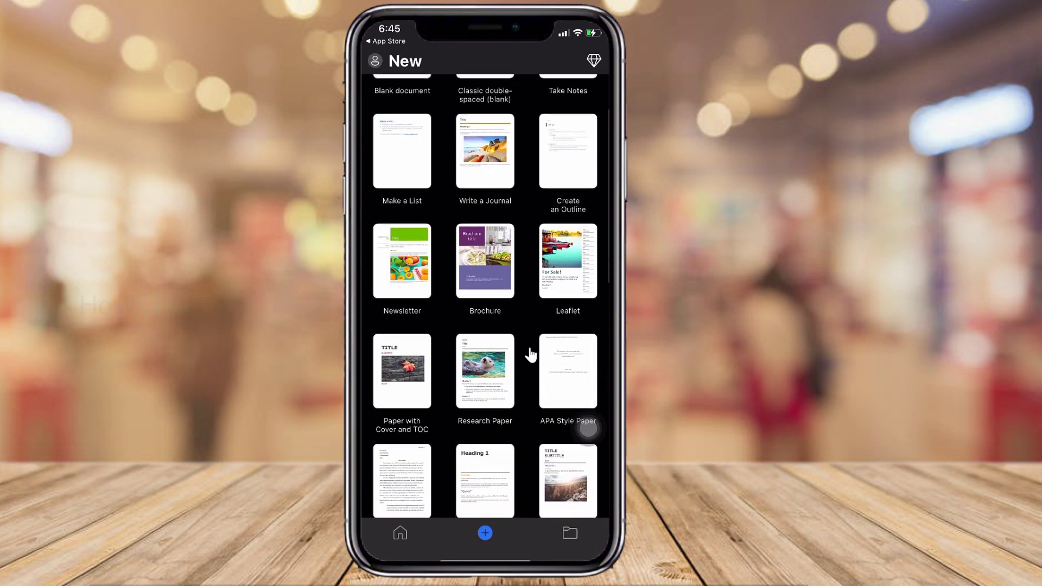
scroll(531, 355, "down", 1)
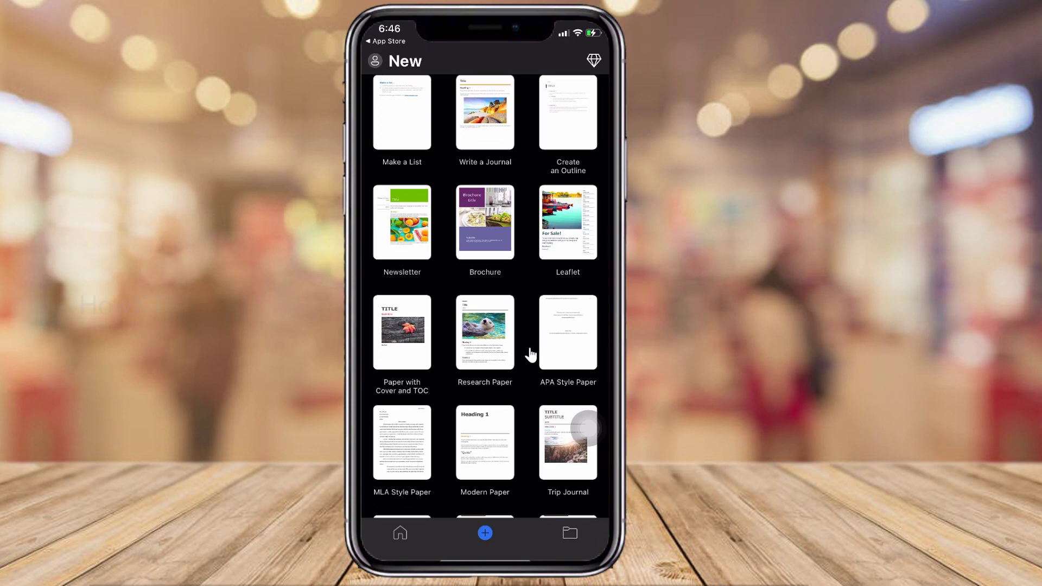
scroll(530, 355, "down", 6)
scroll(530, 355, "down", 7)
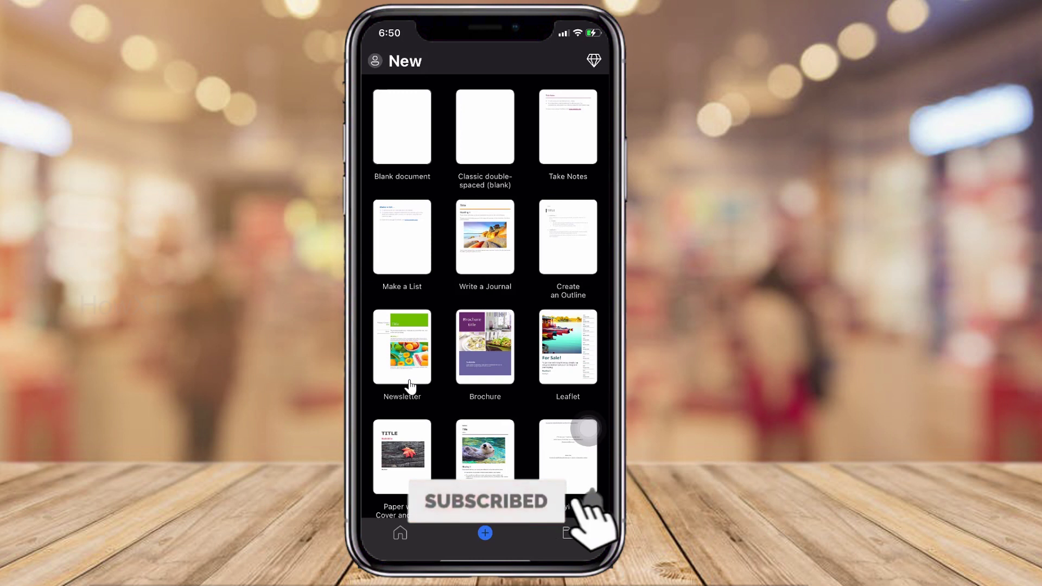
left_click(410, 387)
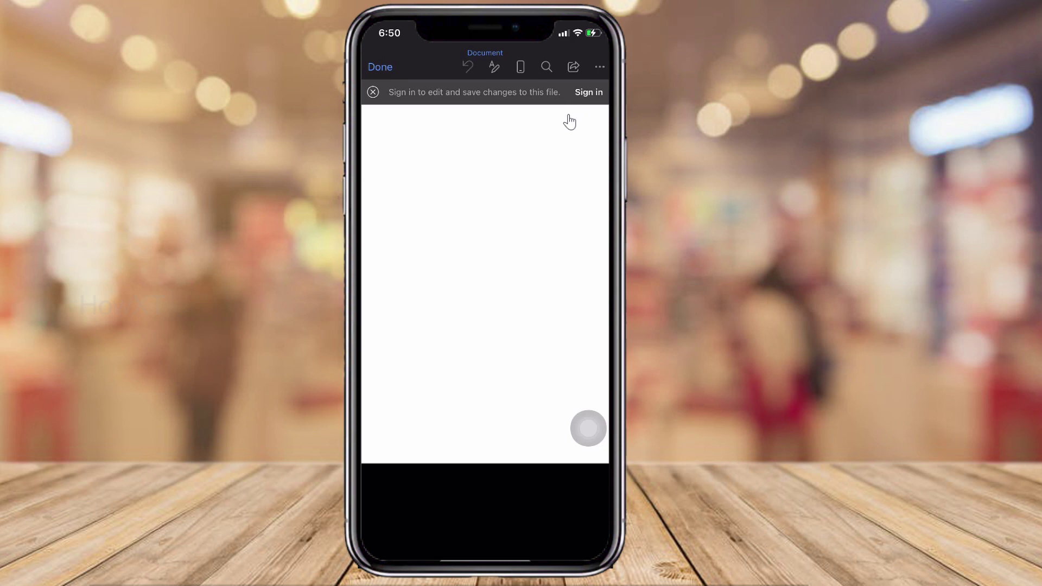
- Sign in, type 'Welcome to word' and 'Information about your order' on two lines, and start dictation
left_click(588, 92)
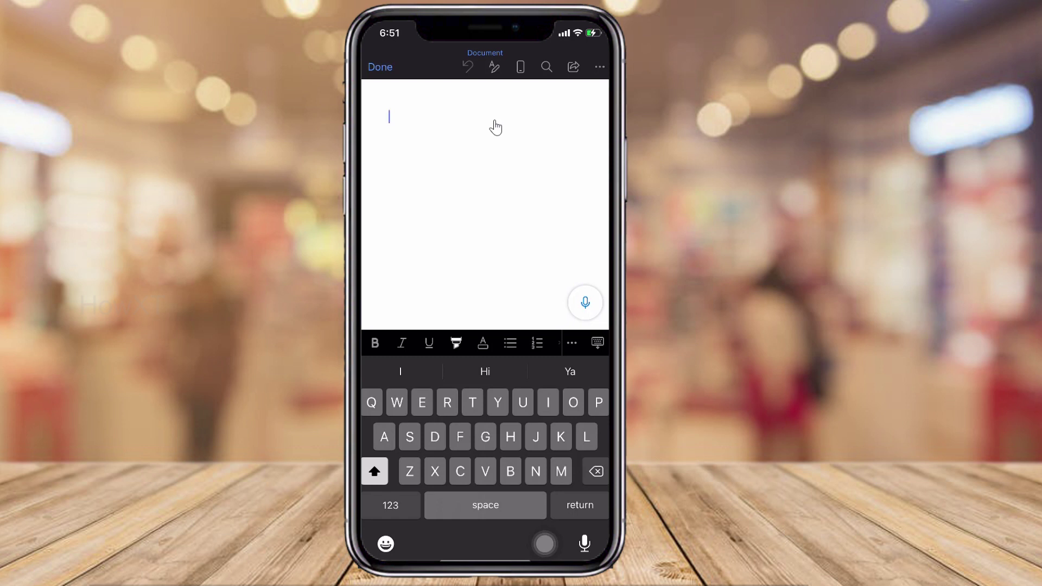
type("Welco")
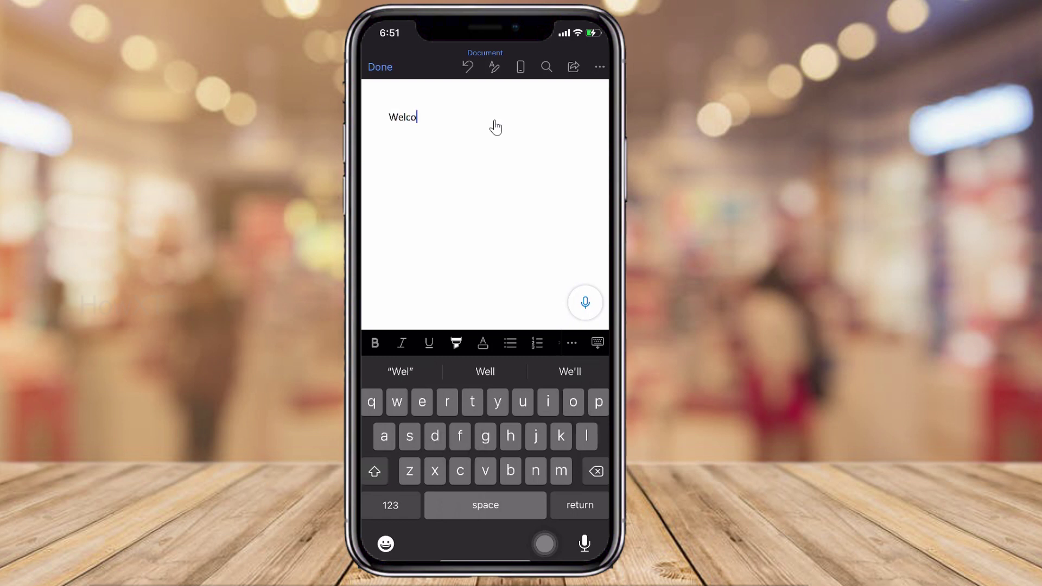
type("me to ")
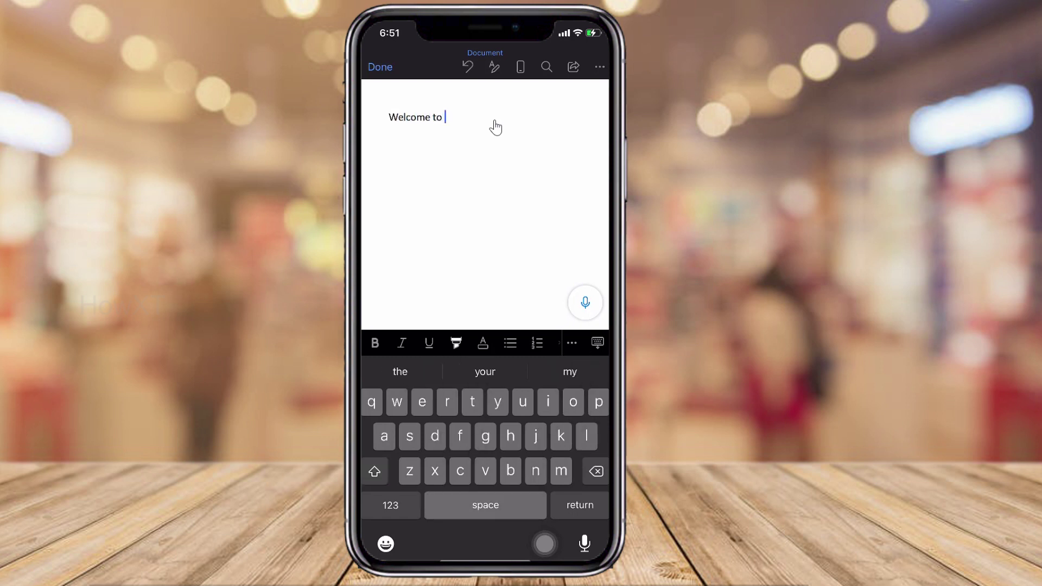
type("word")
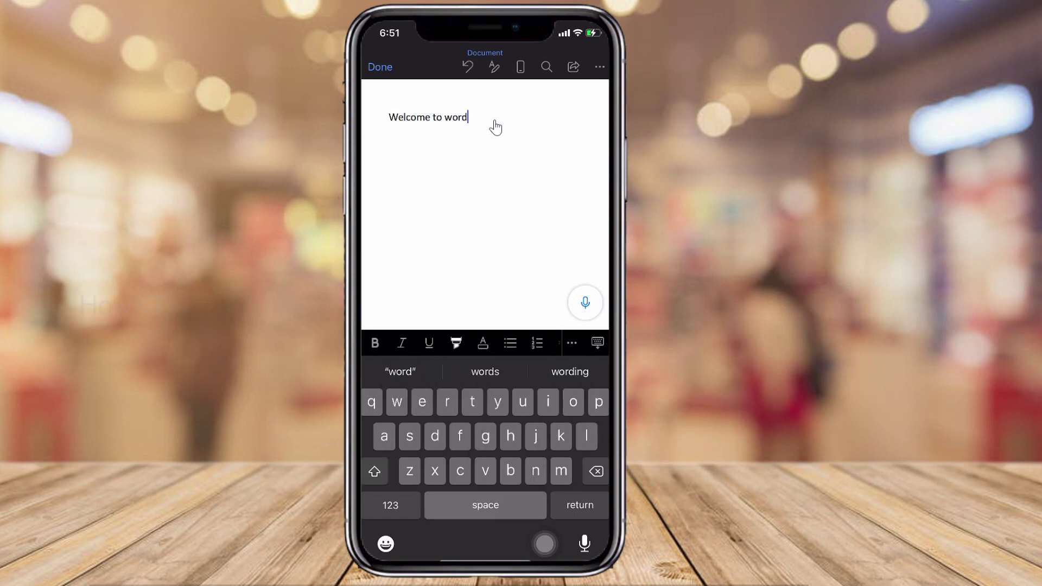
key("Return")
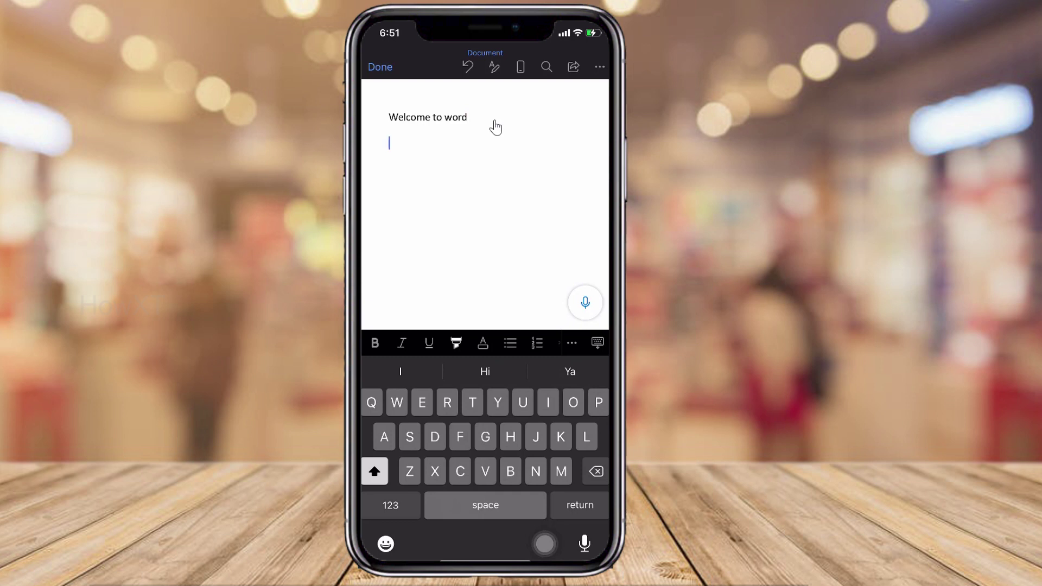
type("I")
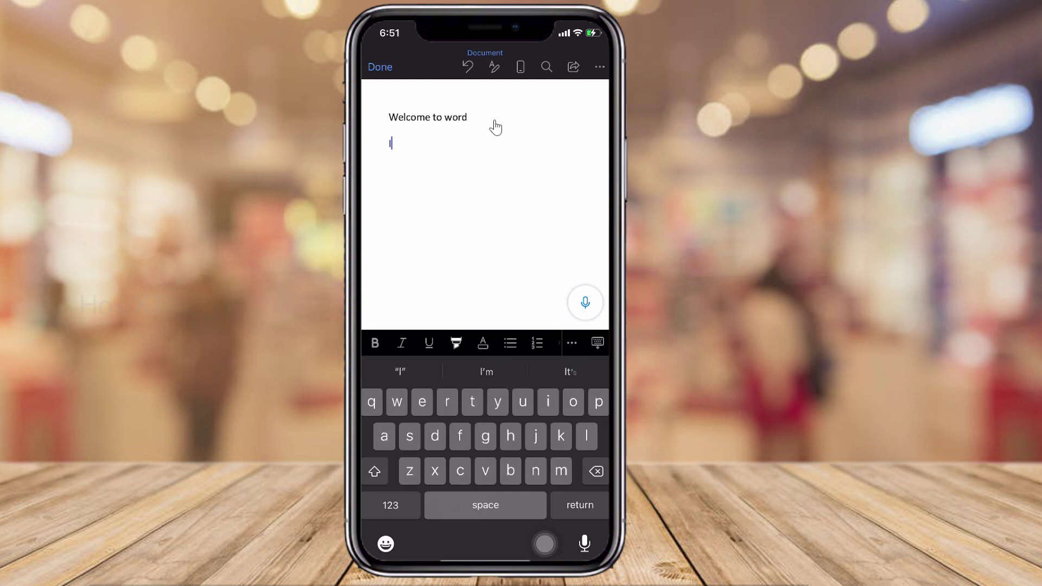
type("nformation ")
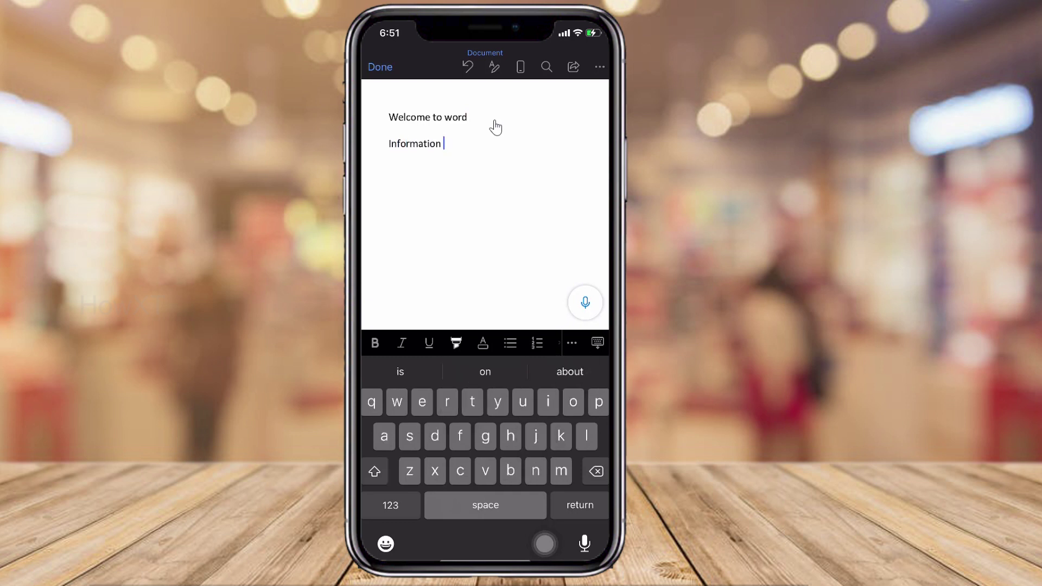
type("about ")
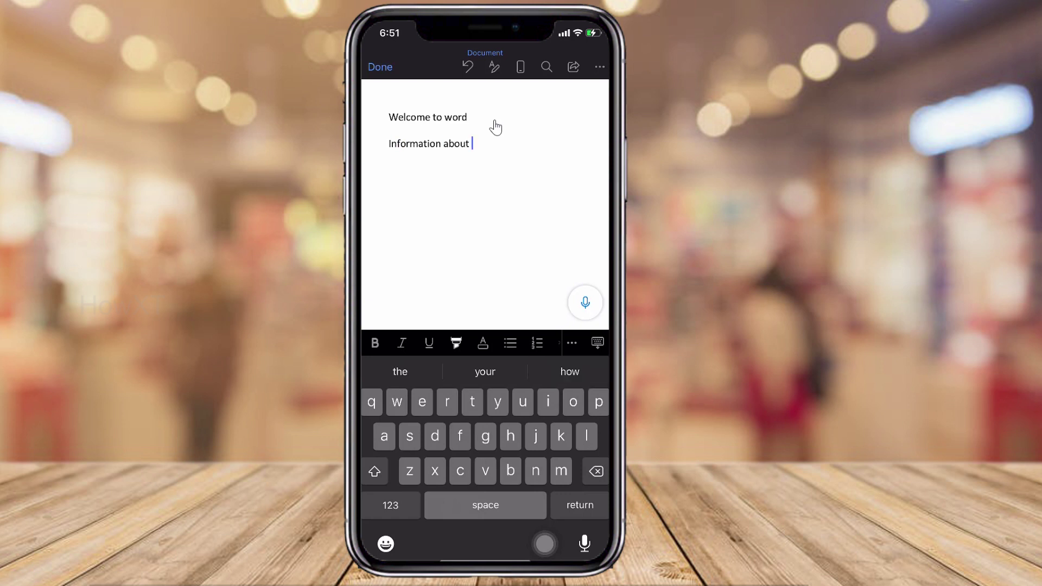
type("your ")
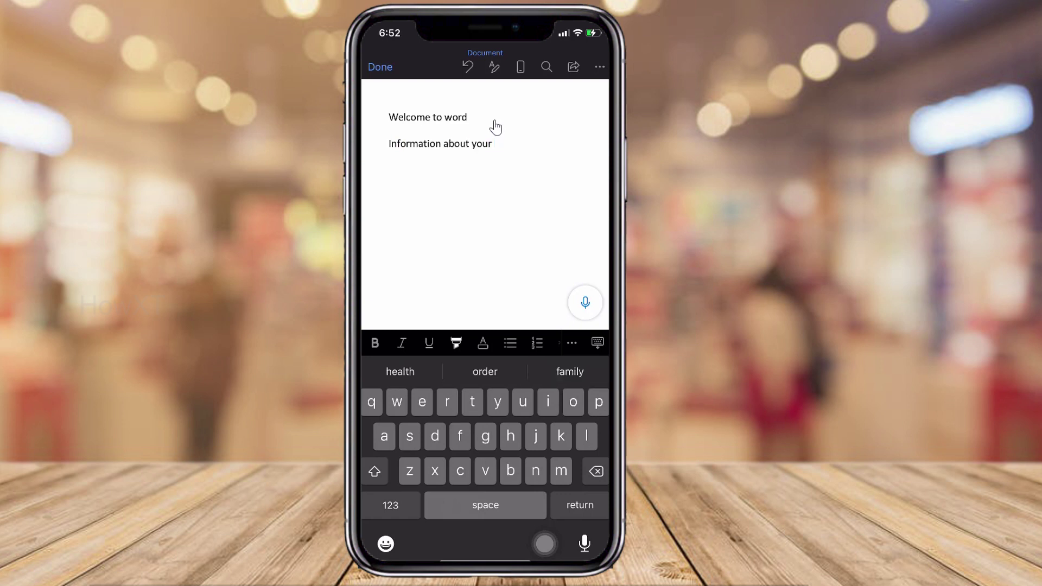
type("order")
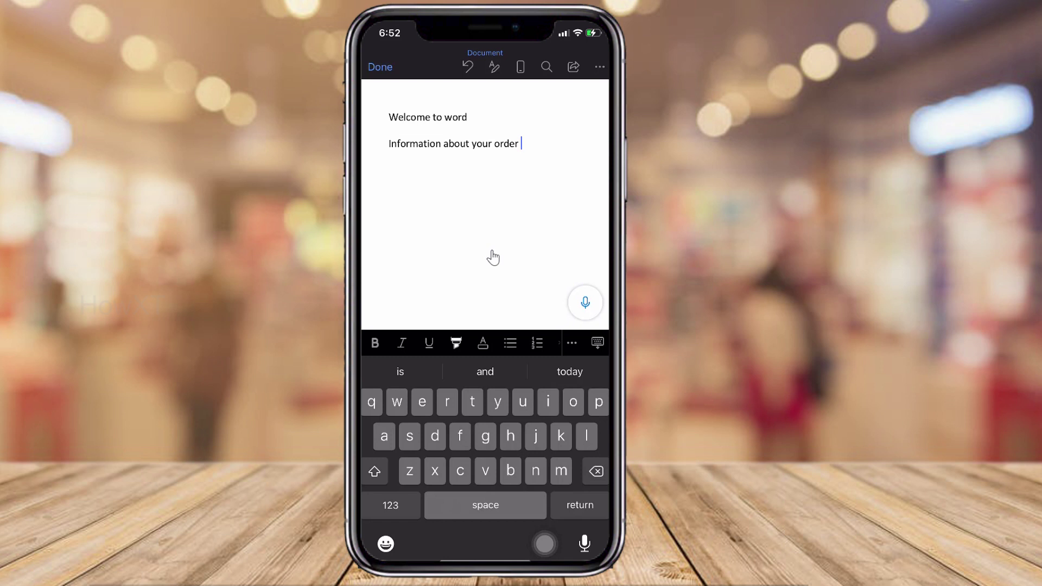
left_click(586, 302)
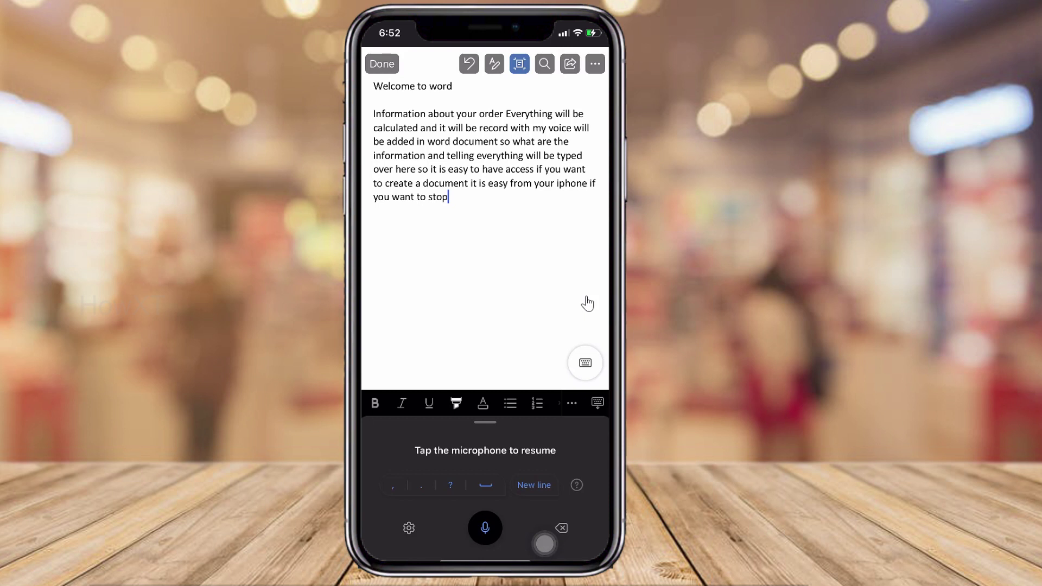
- Make the dictated text from 'and' through 'stop' bold, italic and underlined
left_click(382, 113)
left_click(432, 127)
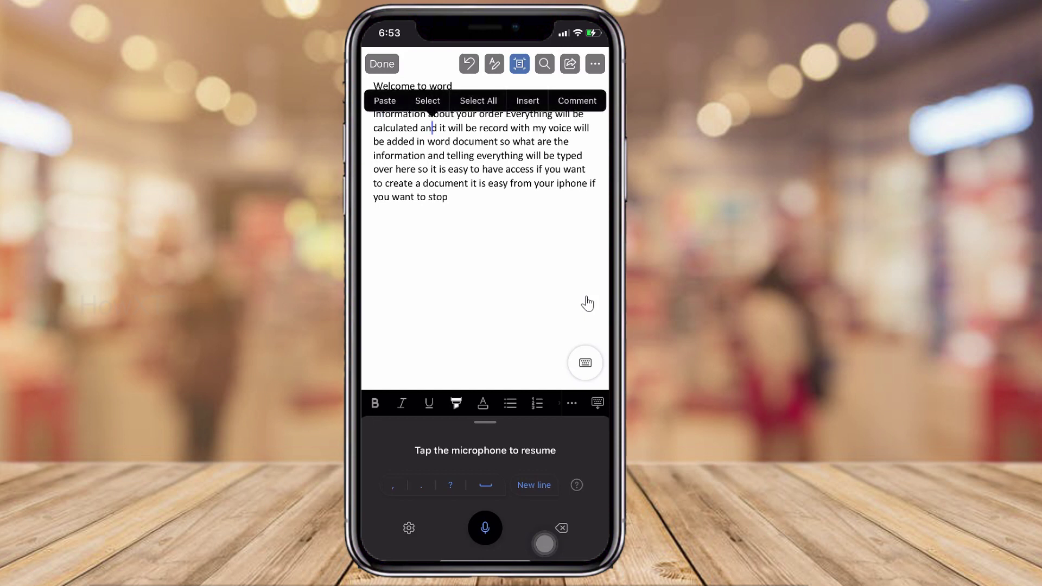
left_click(427, 100)
left_click_drag(436, 133, 454, 204)
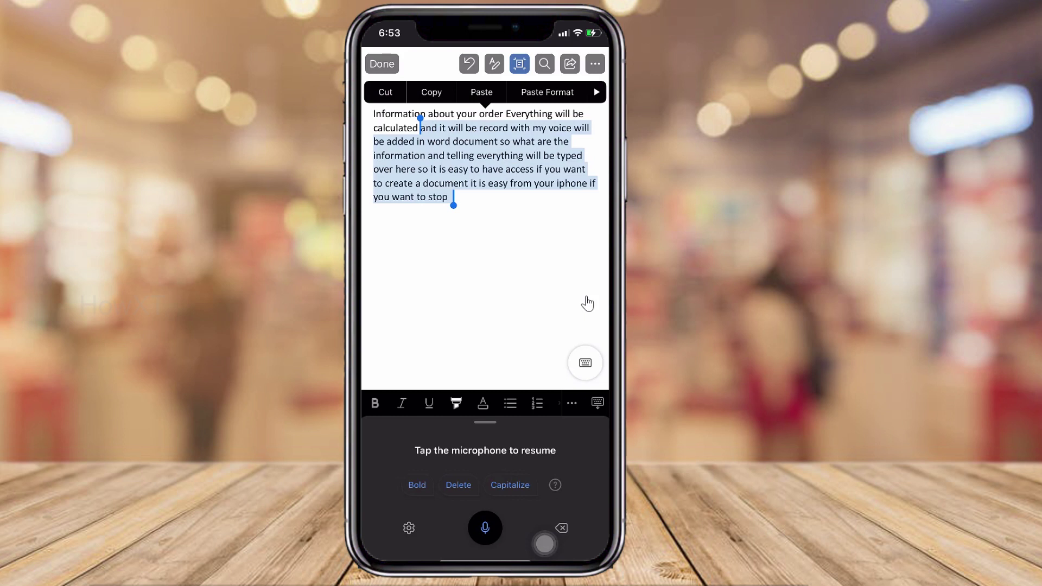
key("ctrl+b")
key("ctrl+i")
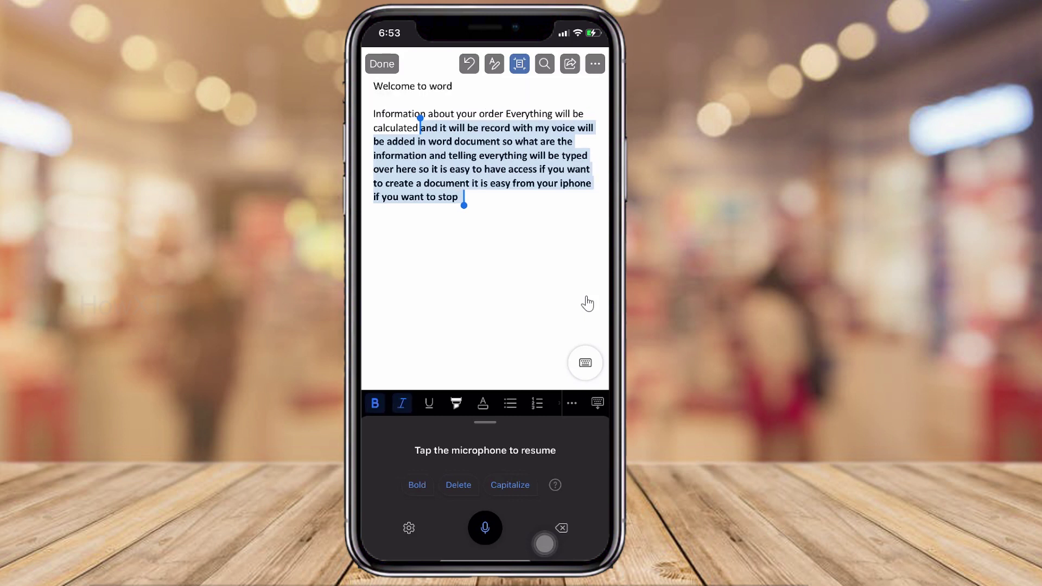
key("ctrl+u")
key("ctrl+u")
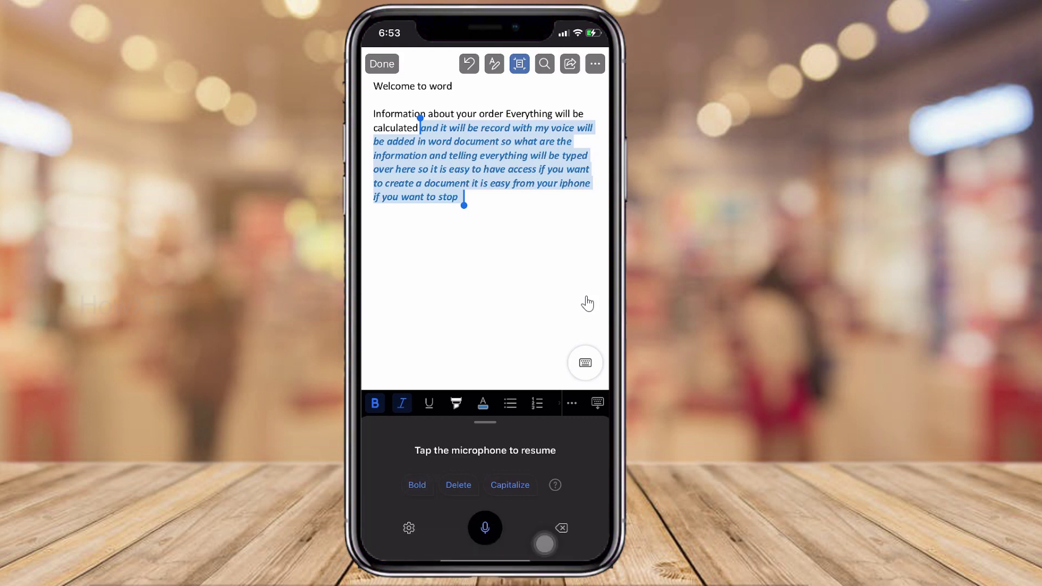
- Leave dictation and start a new empty line after 'stop'
left_click(597, 405)
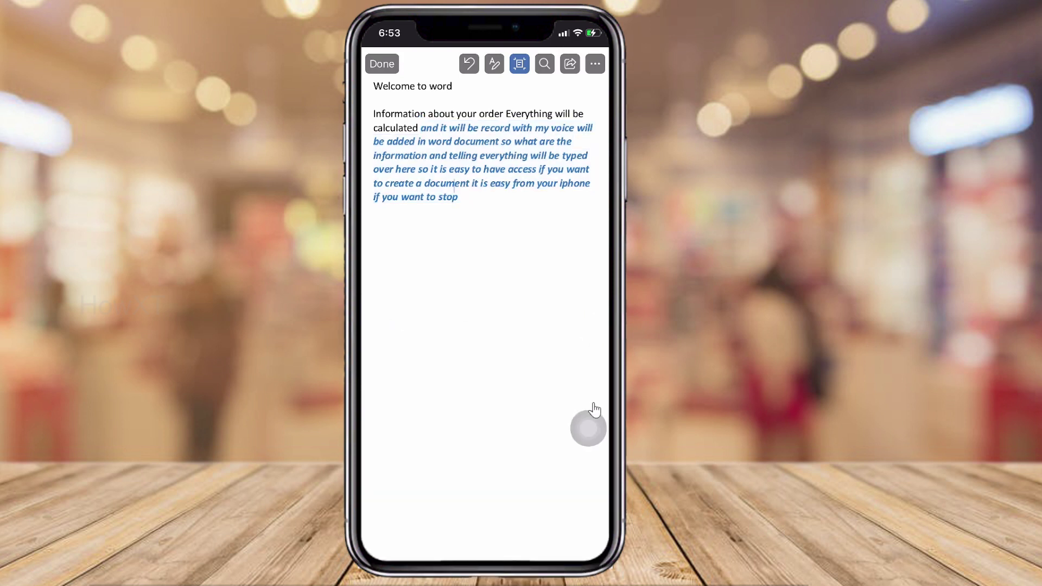
left_click(595, 409)
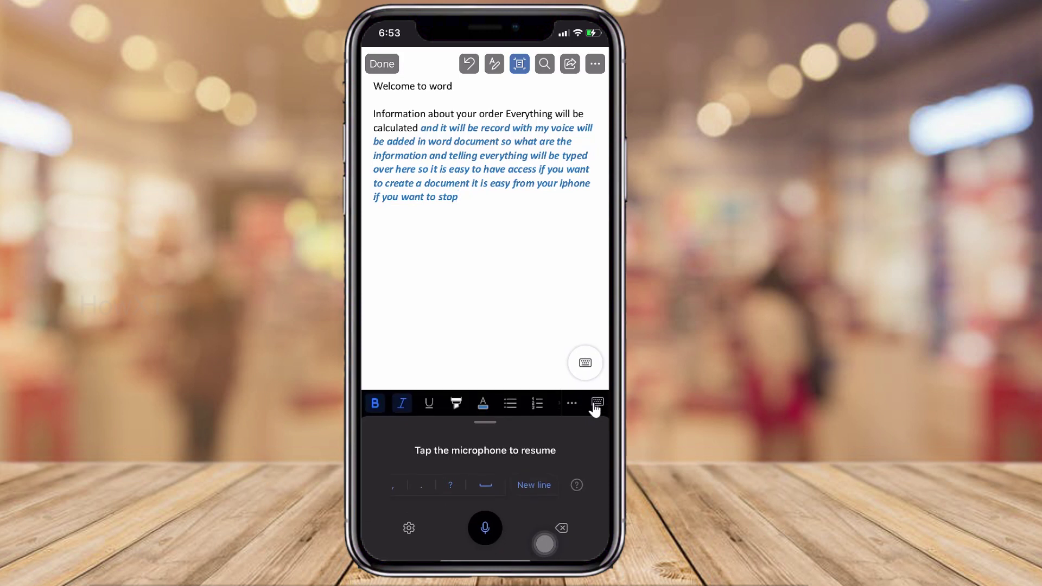
left_click(596, 406)
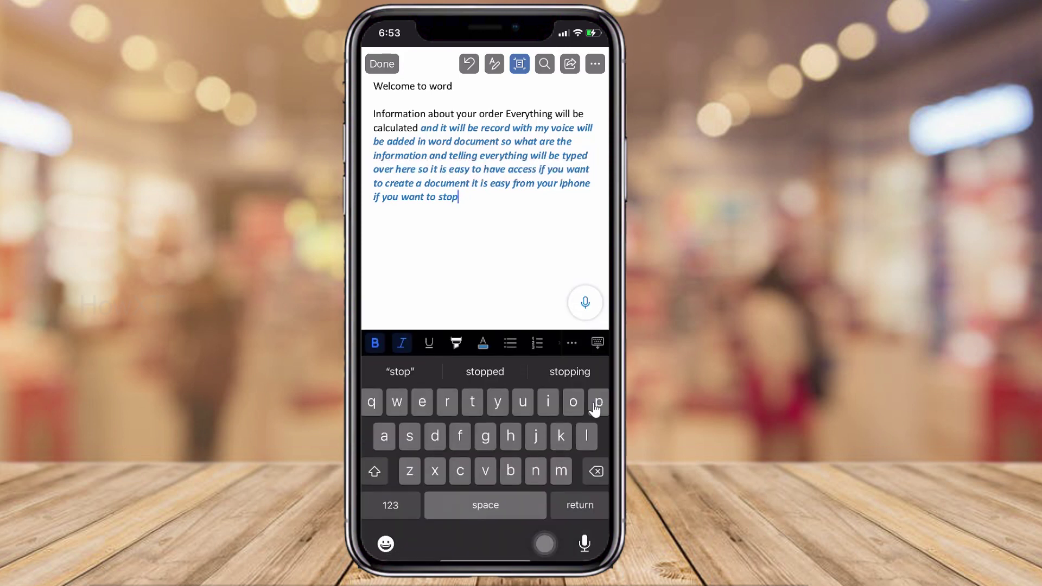
key("Return")
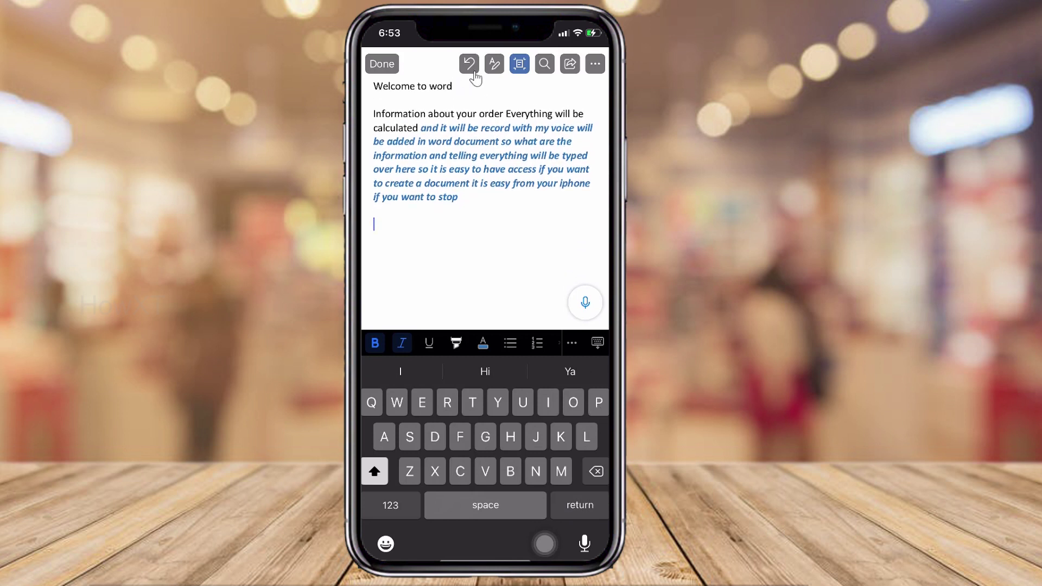
left_click(493, 65)
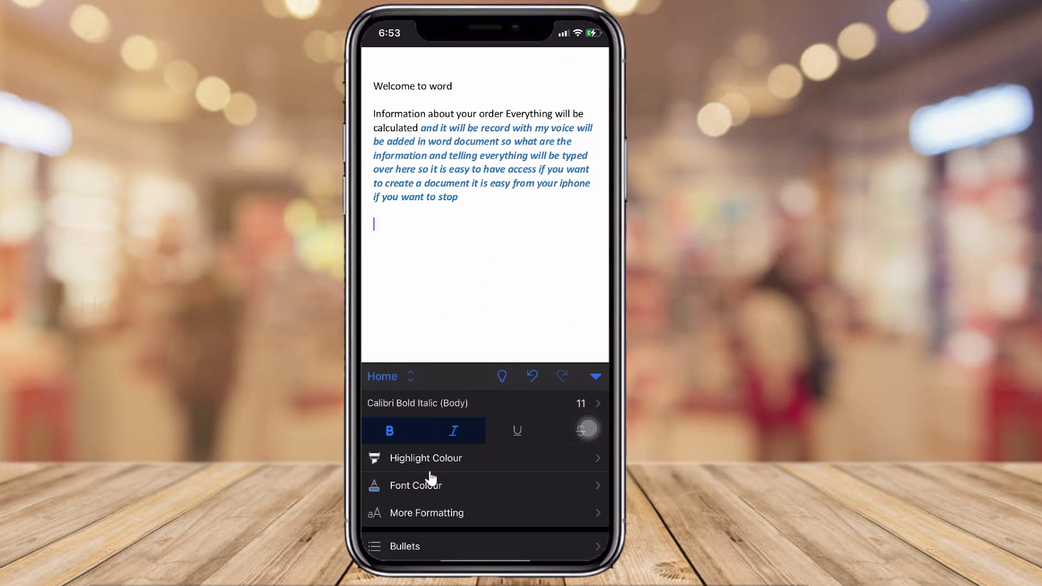
- Scroll the ribbon to reach the Insert options such as Pictures, Table and Shapes
scroll(475, 482, "down", 5)
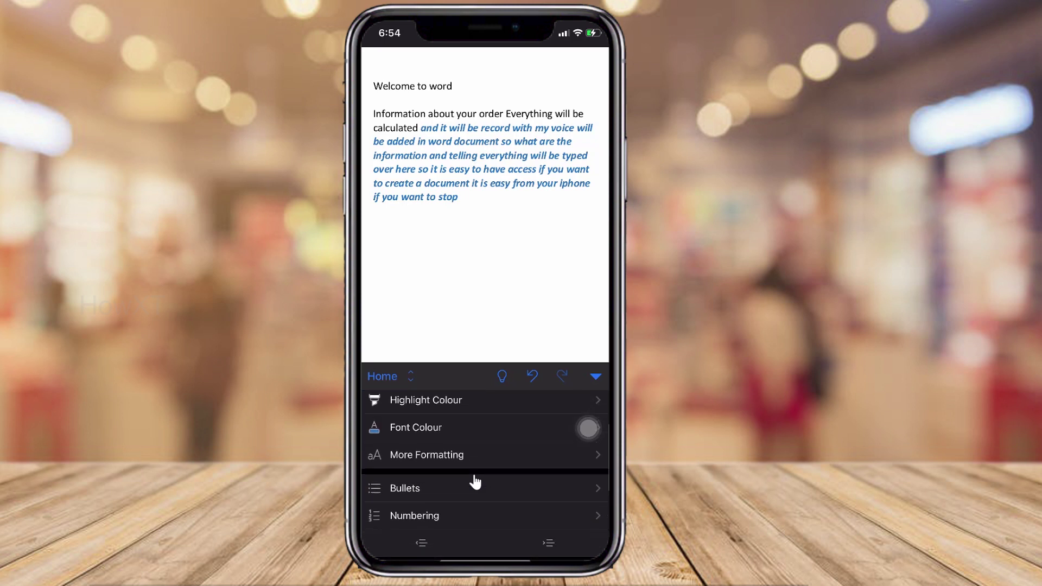
scroll(475, 482, "down", 2)
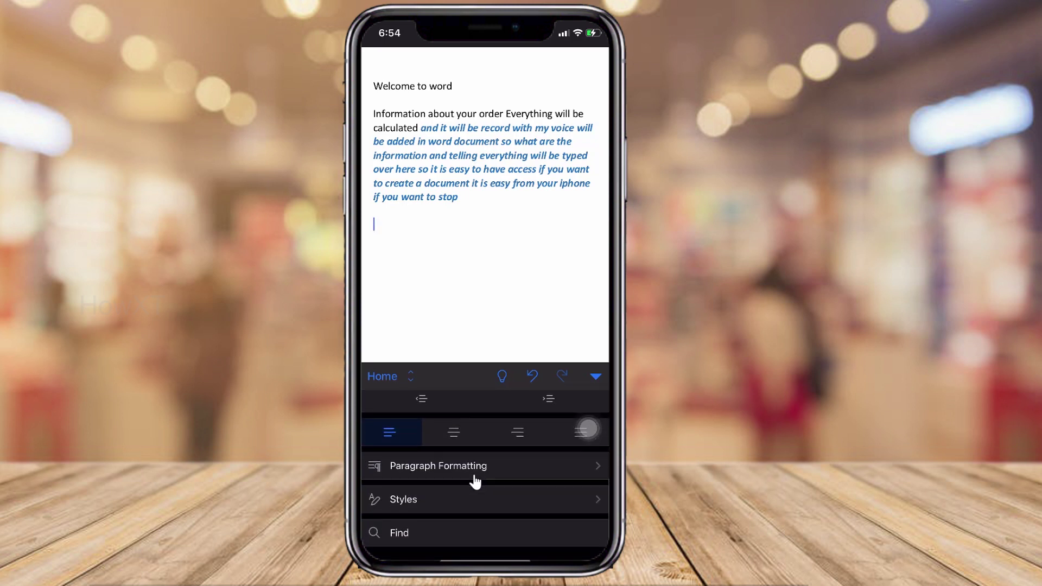
scroll(475, 482, "up", 7)
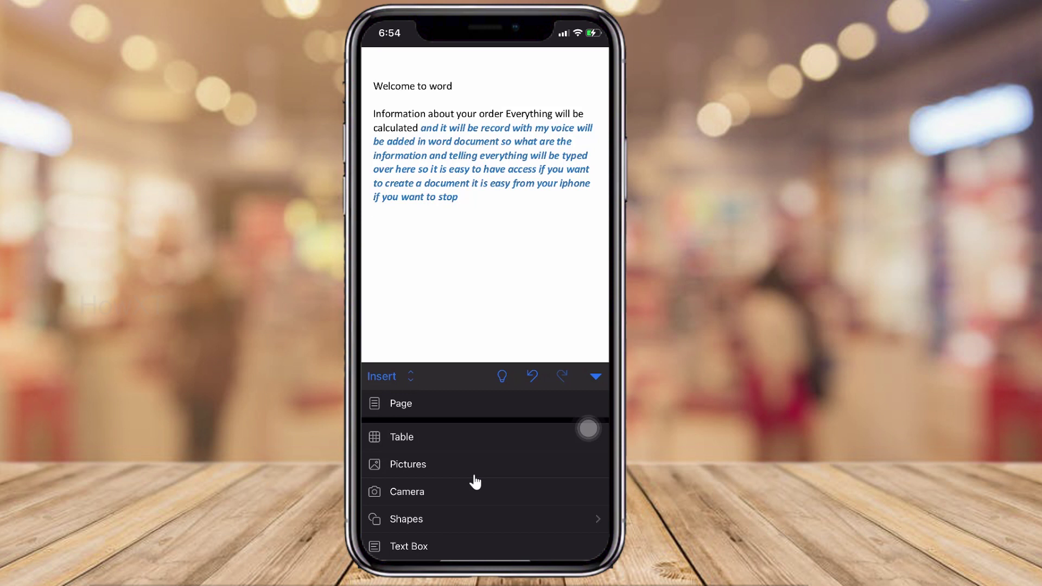
- In Safari, copy the Google image of St Antony holding the child, then return to Word
left_click_drag(486, 559, 475, 482)
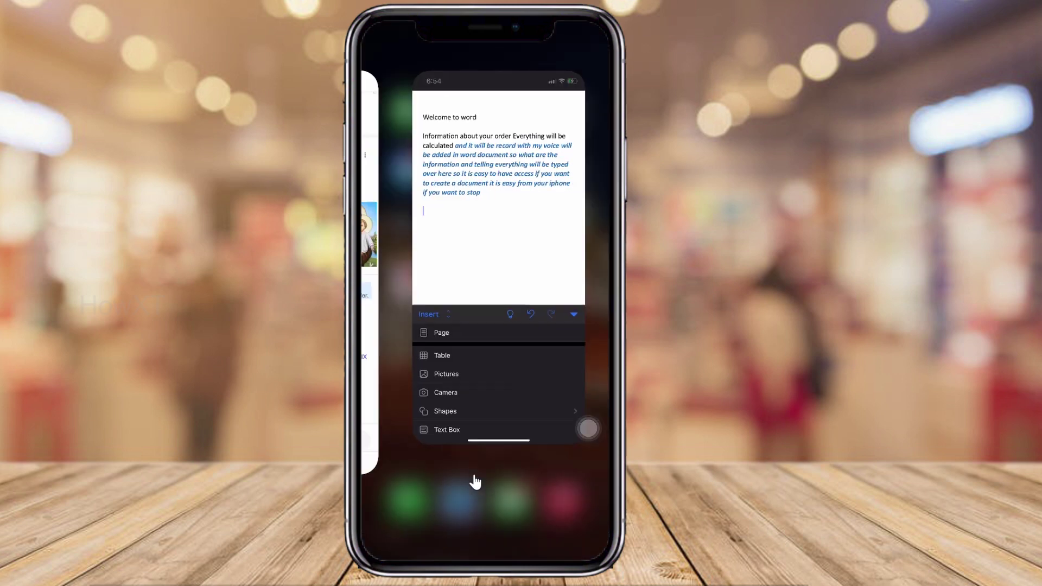
left_click(476, 482)
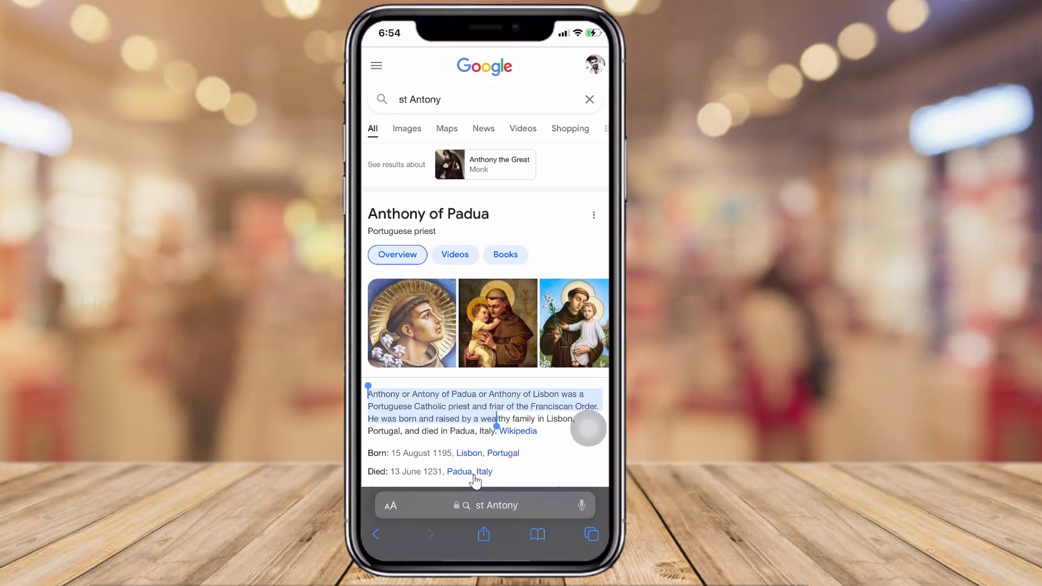
left_click(498, 323)
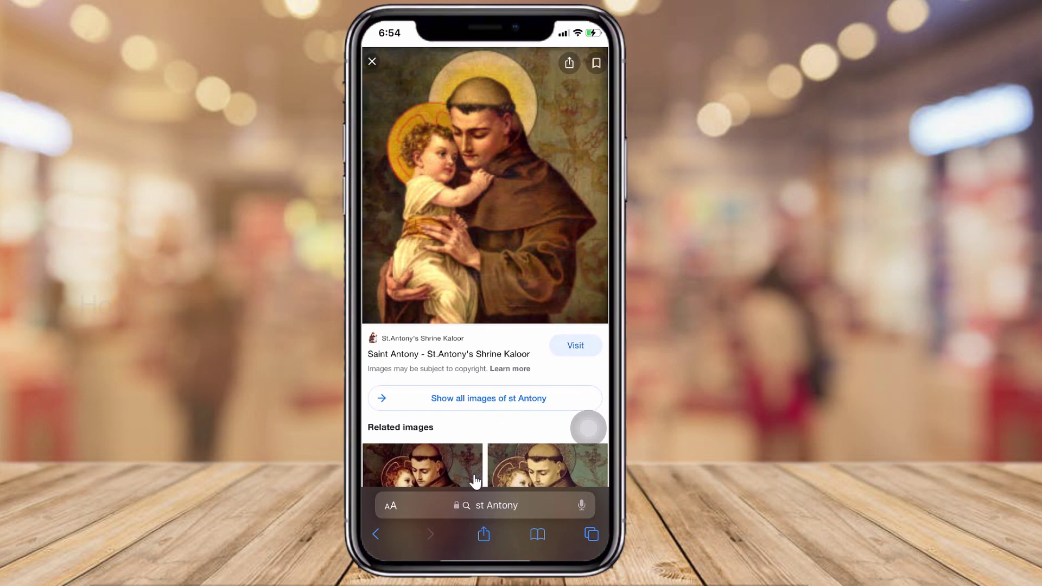
left_click(475, 482)
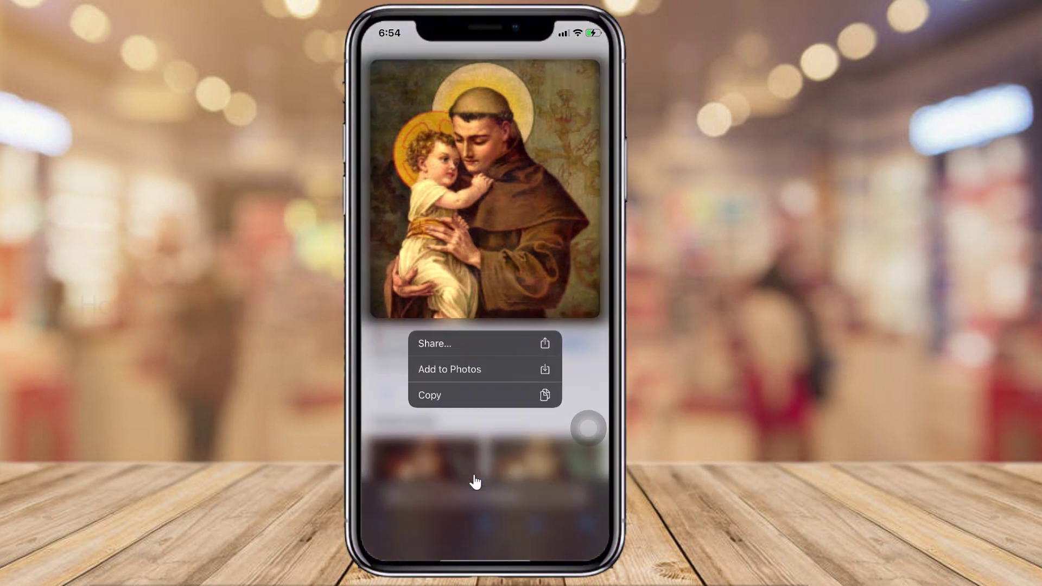
left_click(476, 482)
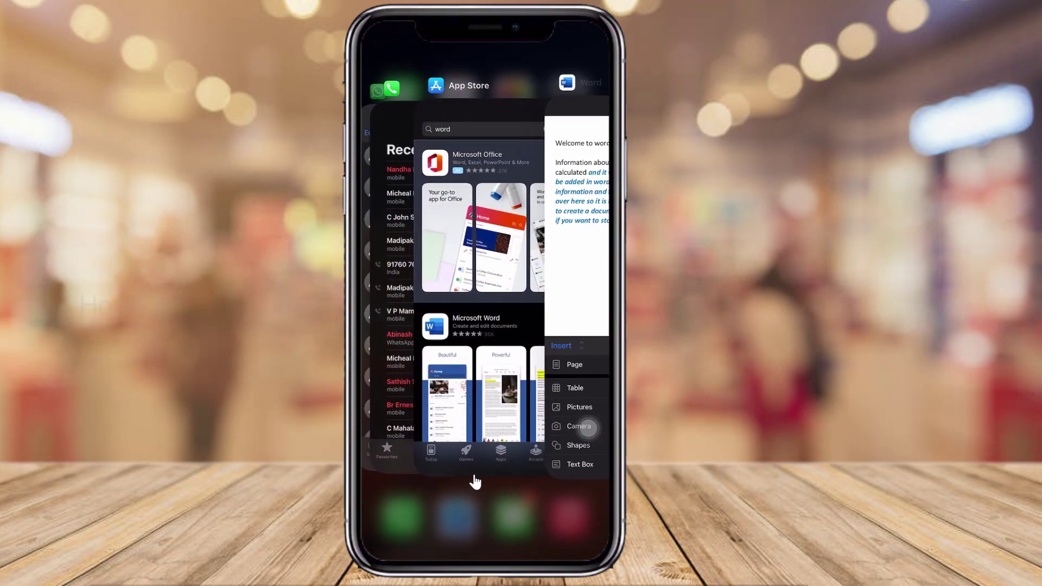
left_click(475, 482)
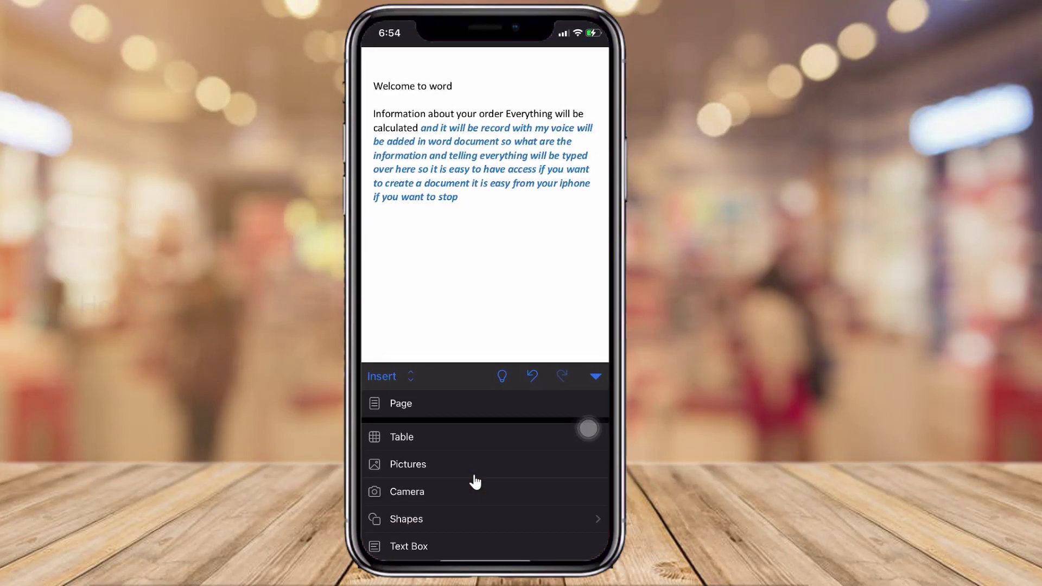
left_click(386, 183)
- Paste the copied St Antony picture on the empty line below the text
left_click(386, 183)
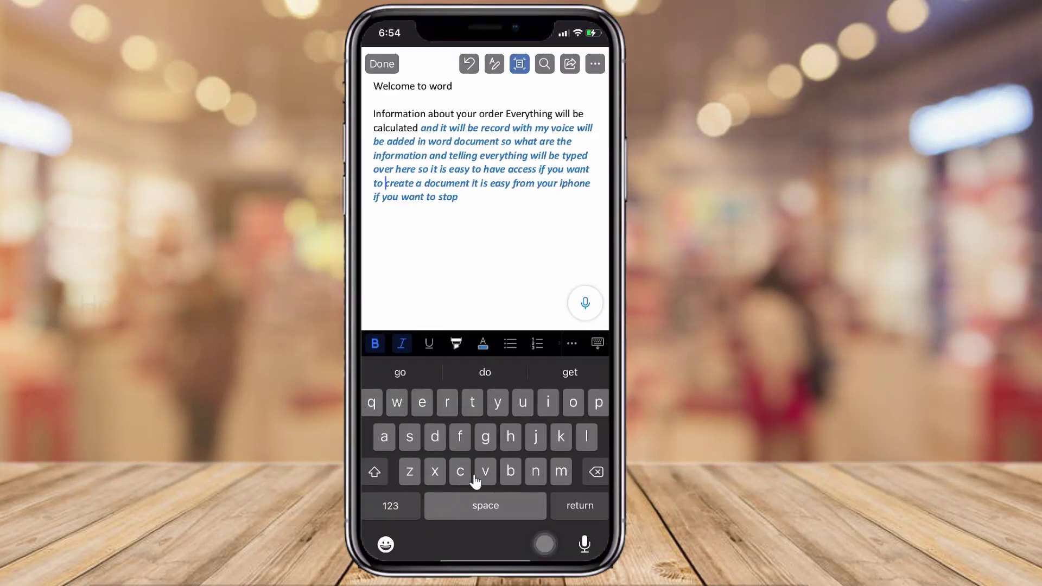
left_click(374, 211)
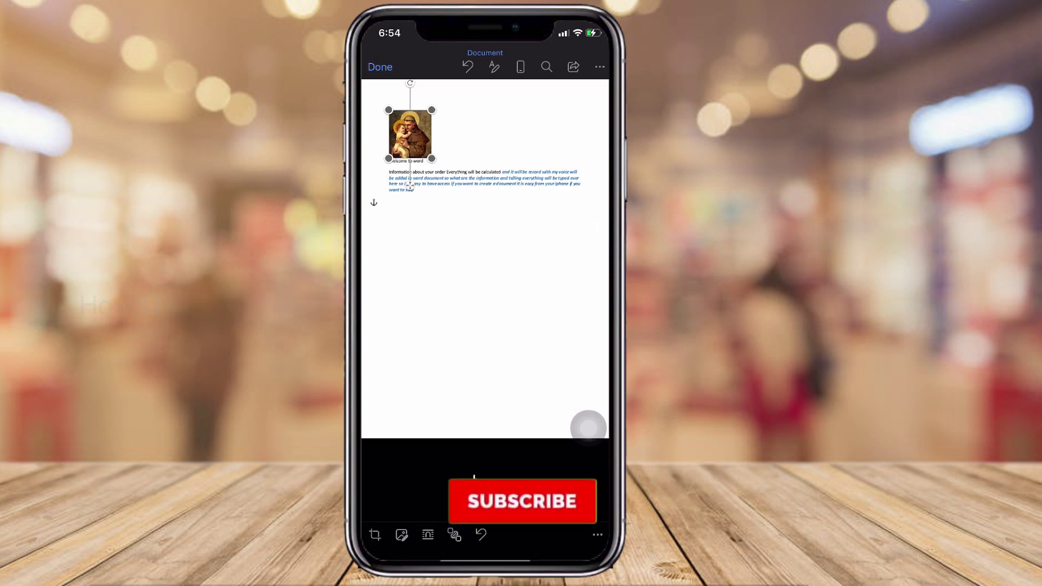
left_click(474, 478)
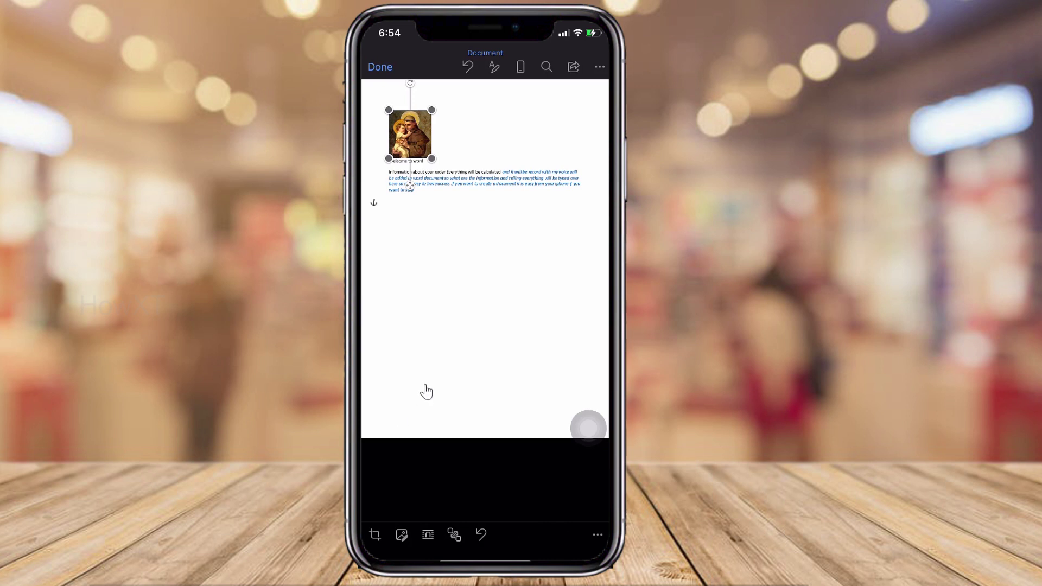
- Change the picture's text wrapping, place it below the paragraph and shrink it slightly
left_click(427, 537)
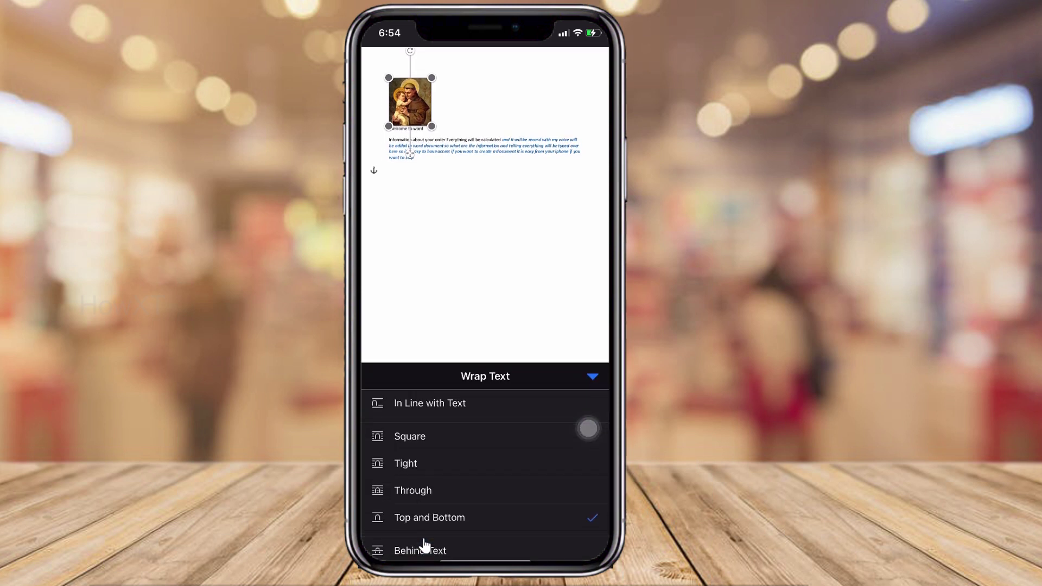
left_click(425, 544)
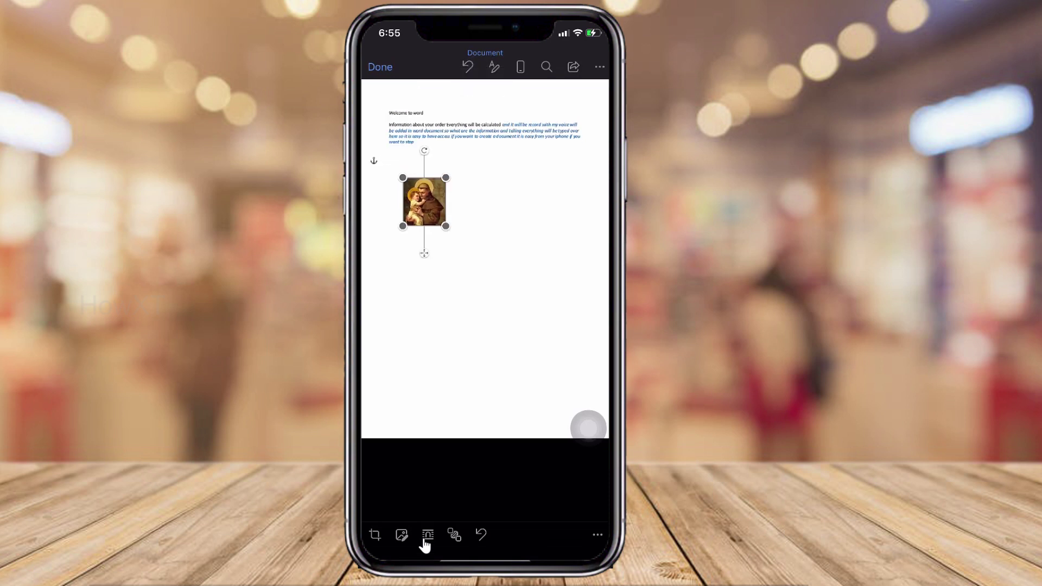
left_click_drag(445, 226, 438, 217)
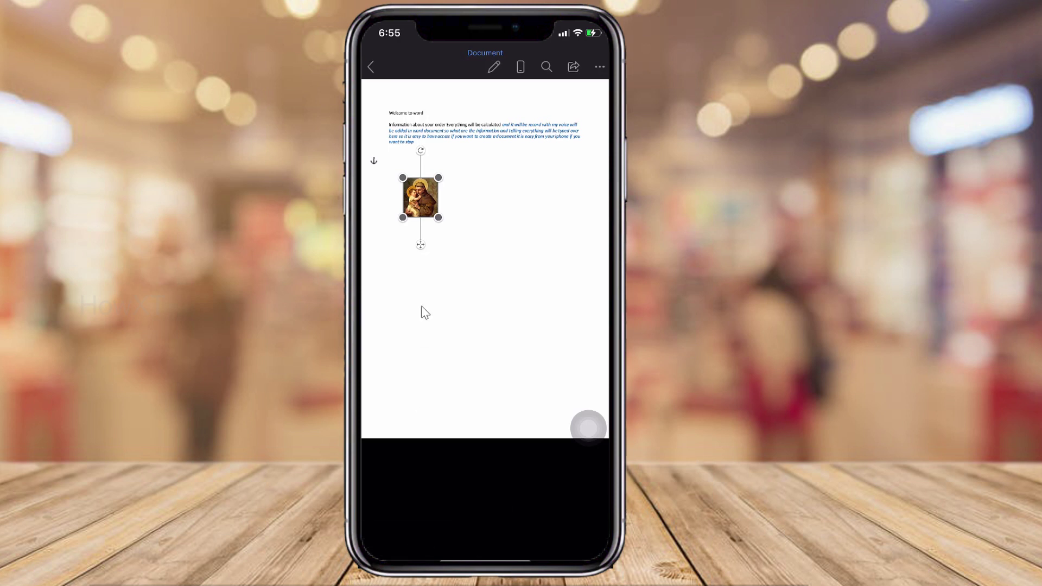
left_click(448, 263)
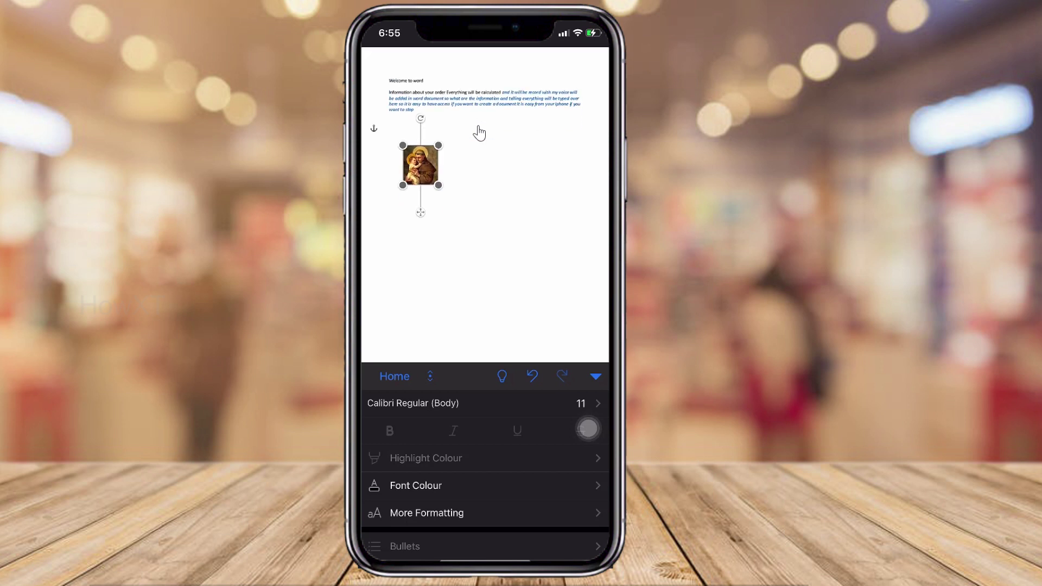
- Rename the document 'Test' and save it to OneDrive - Personal
left_click(480, 133)
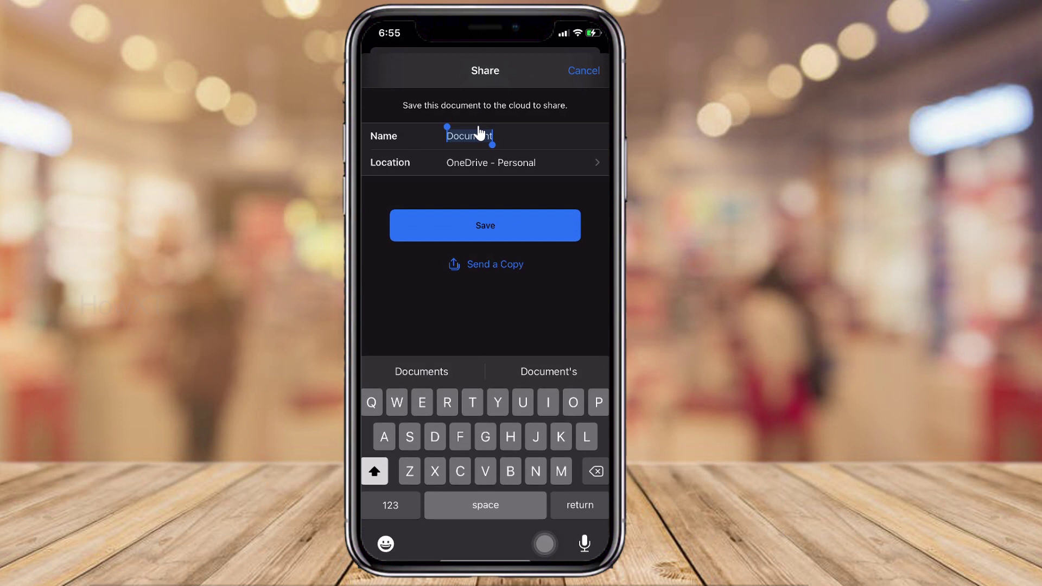
key("BackSpace")
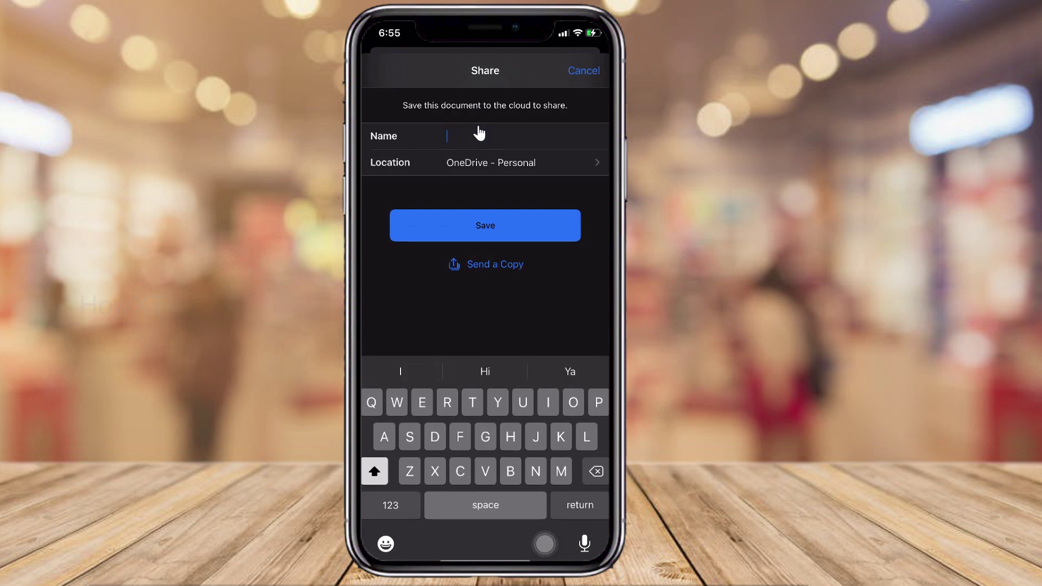
type("Test")
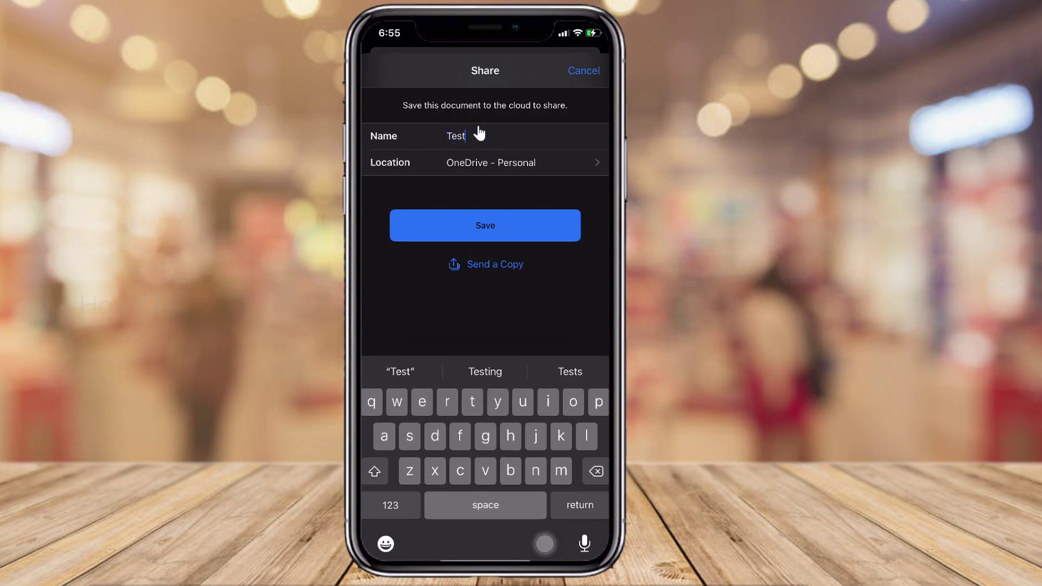
left_click(492, 162)
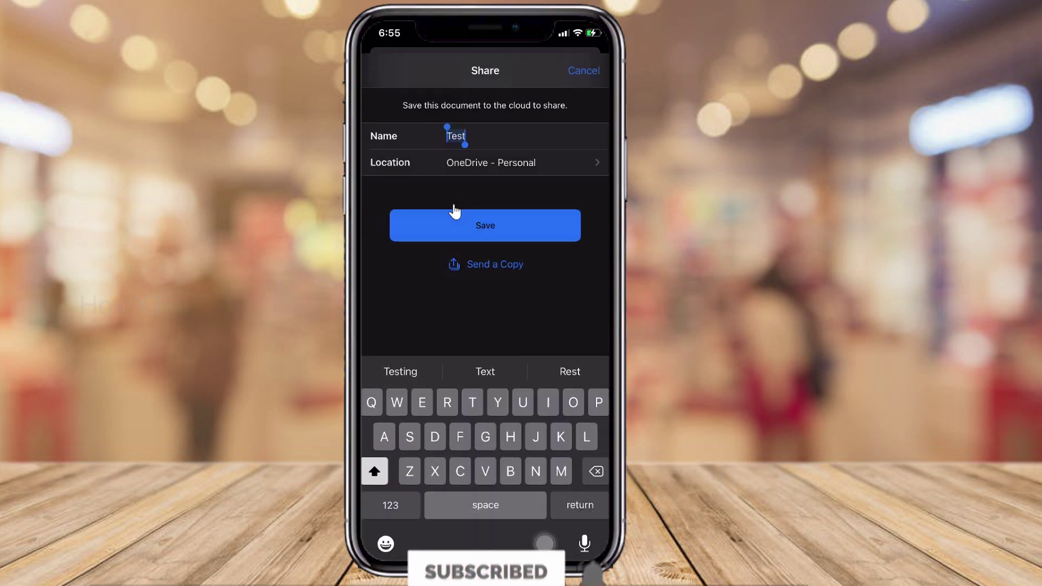
left_click(455, 213)
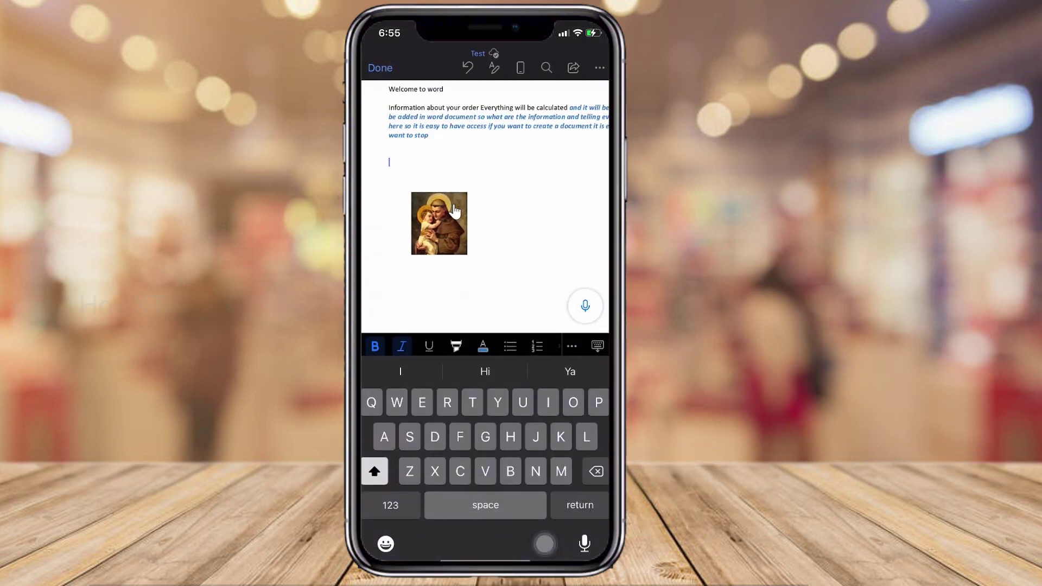